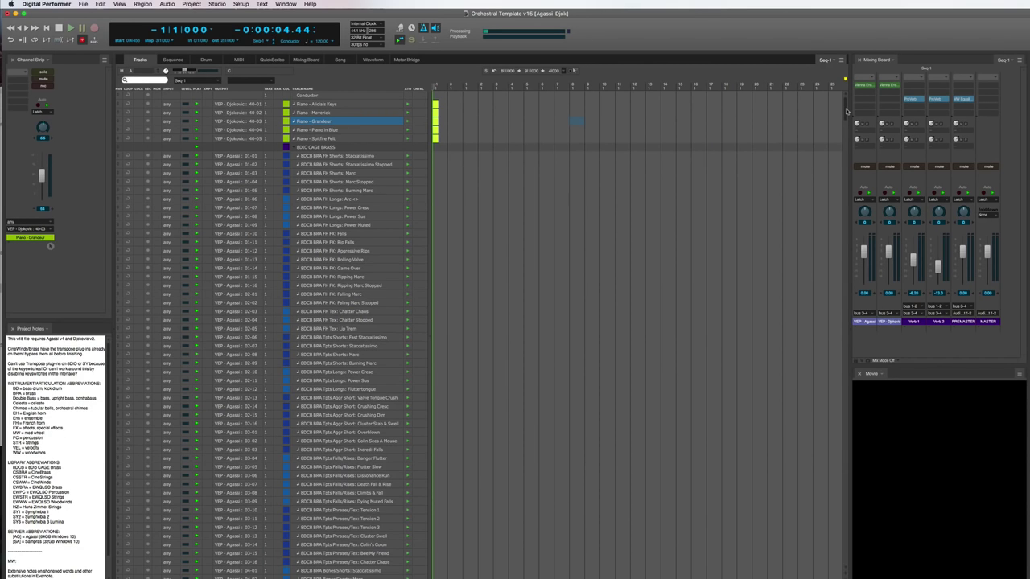
# - Add Kontakt 5 instrument tracks to the Kontakt Demo session
pyautogui.moveTo(847, 111); pyautogui.dragTo(845, 390)
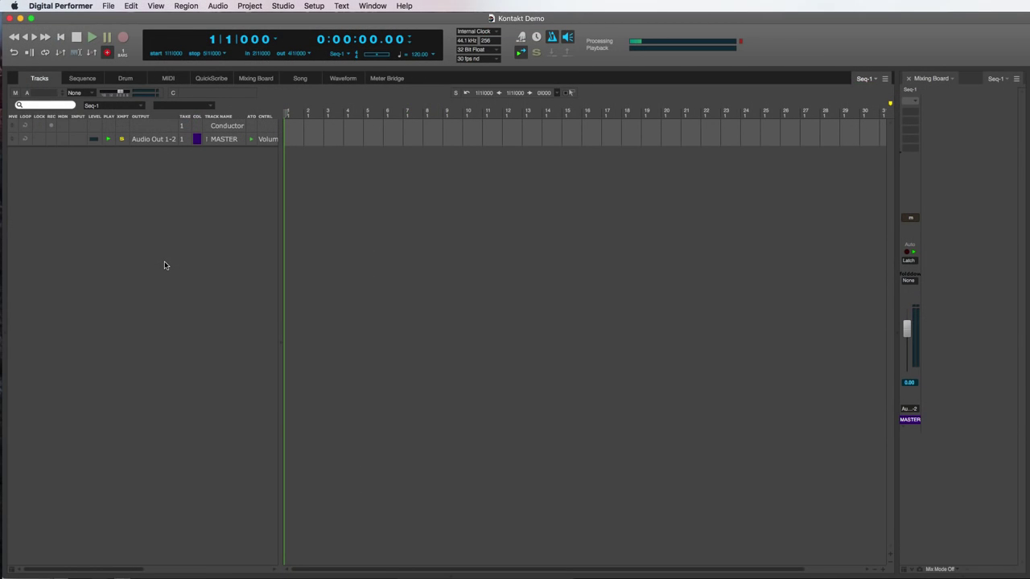
pyautogui.press('super+shift+k')
pyautogui.click(418, 260)
pyautogui.click(539, 364)
pyautogui.press('Return')
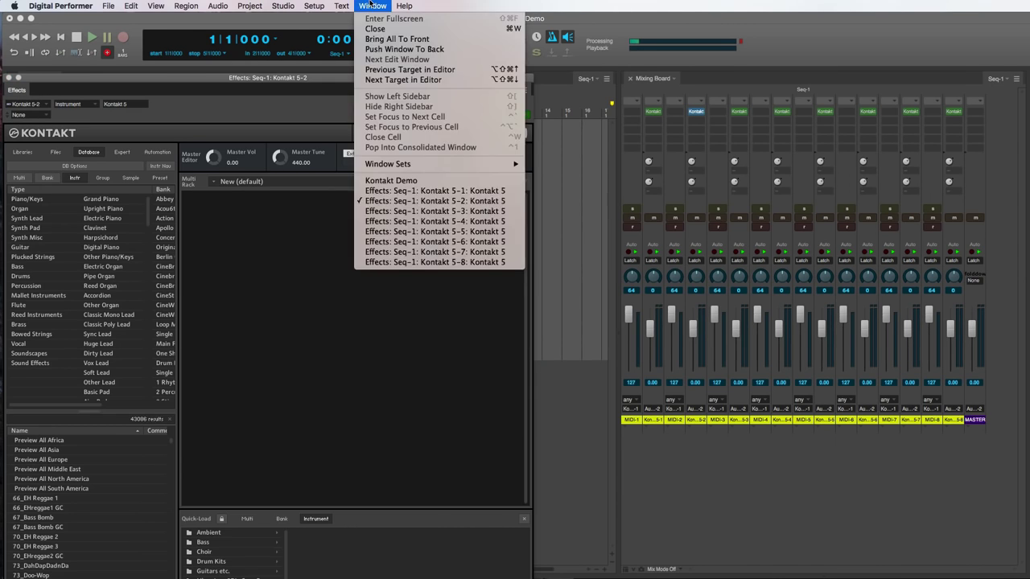
# - Spread the Kontakt 5, 5-2, 5-3 and 5-7 instrument windows across the screen
pyautogui.moveTo(284, 91); pyautogui.dragTo(395, 258)
pyautogui.moveTo(306, 93); pyautogui.dragTo(342, 438)
pyautogui.moveTo(270, 83); pyautogui.dragTo(329, 368)
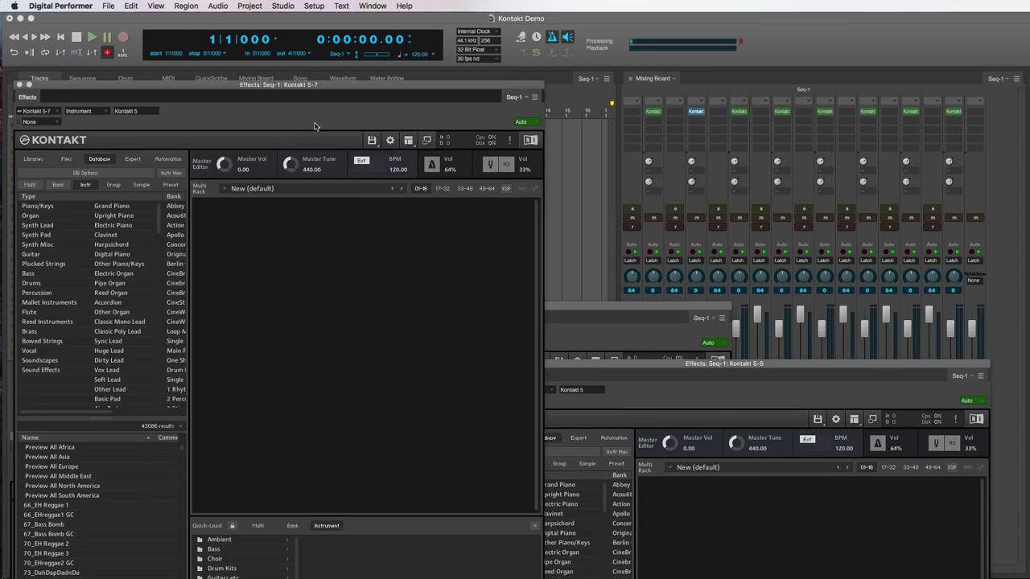
pyautogui.moveTo(346, 92); pyautogui.dragTo(722, 490)
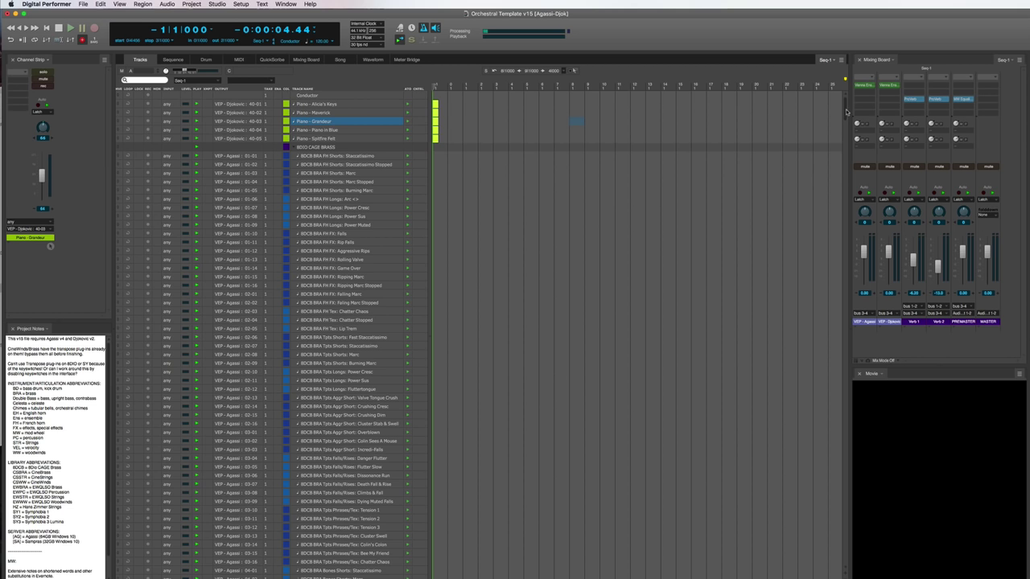
# - Scroll down the Tracks window through all the Agassi and Djokovic VEP tracks
pyautogui.moveTo(847, 111); pyautogui.dragTo(892, 281)
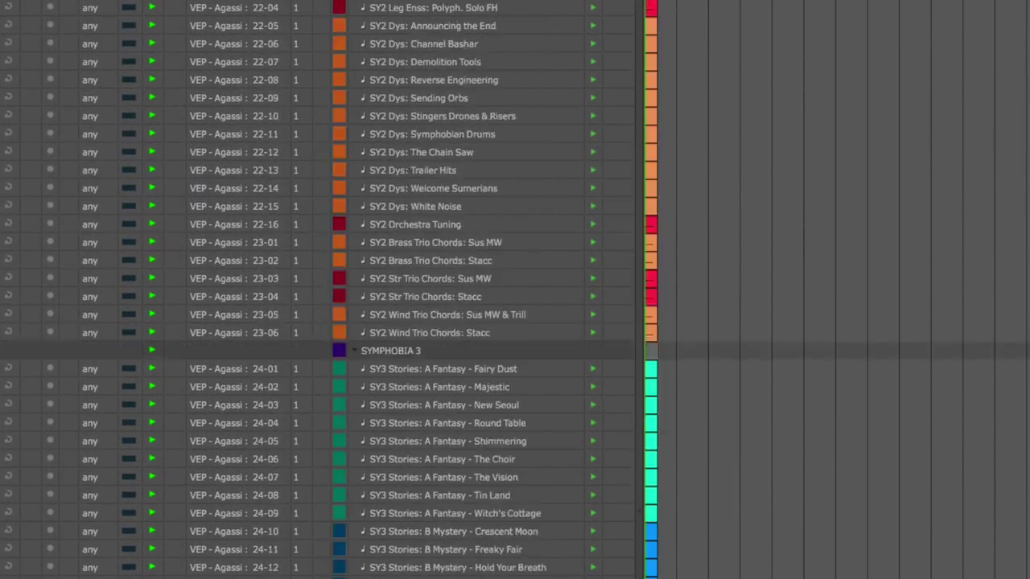
pyautogui.scroll(-18, 515, 290)
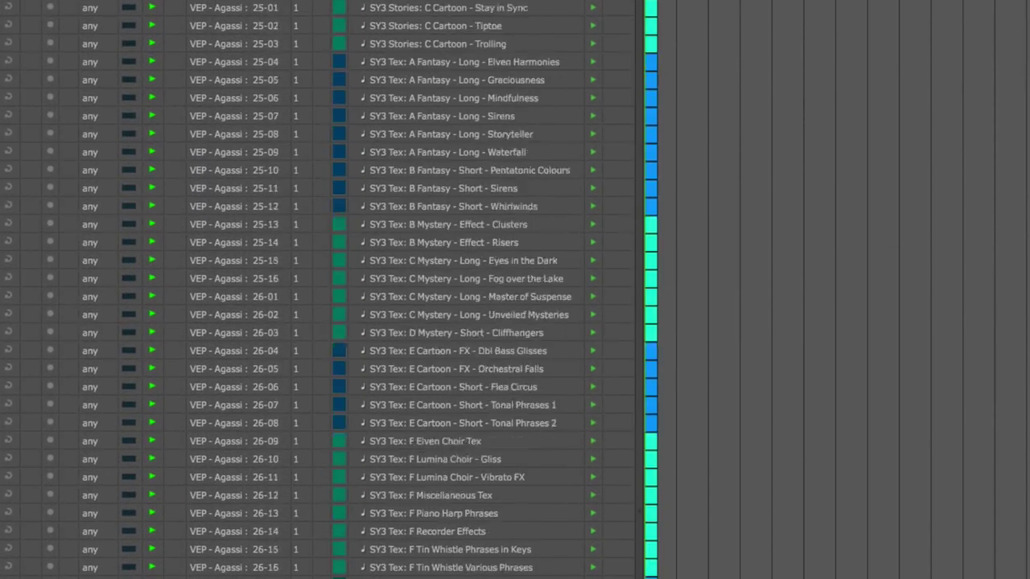
pyautogui.scroll(-20, 515, 290)
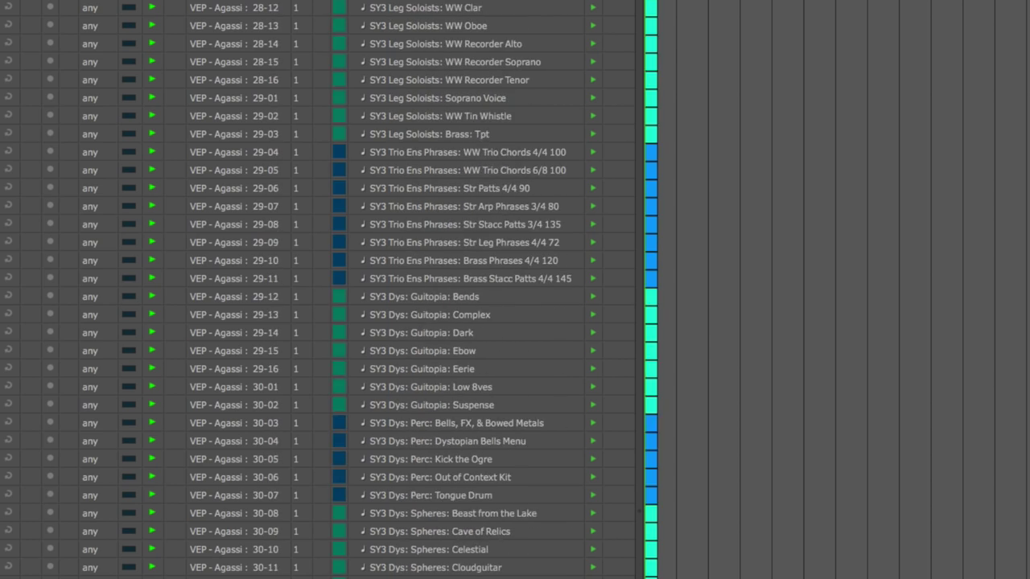
pyautogui.scroll(-15, 515, 290)
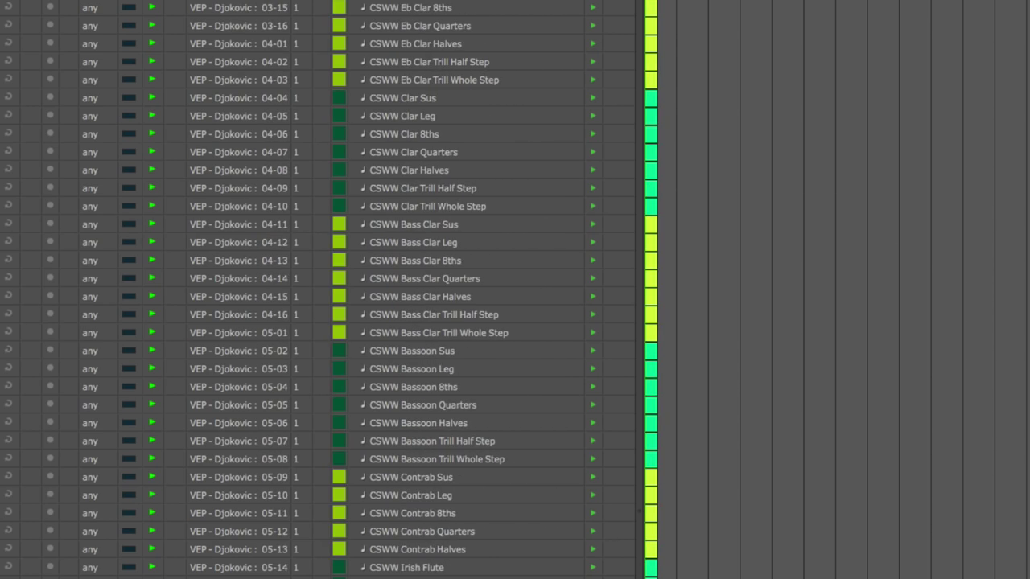
pyautogui.scroll(-20, 515, 290)
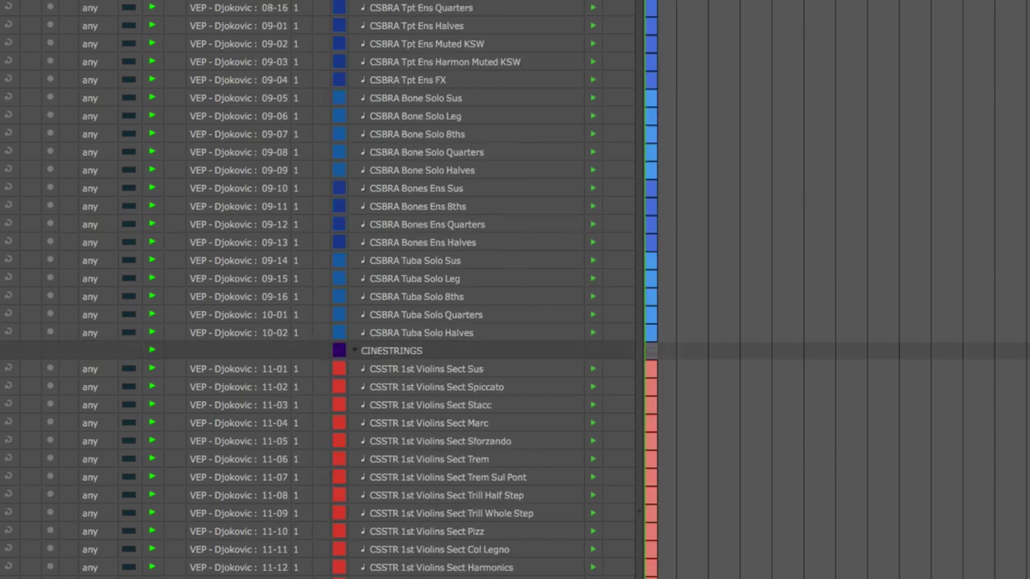
pyautogui.scroll(-20, 515, 290)
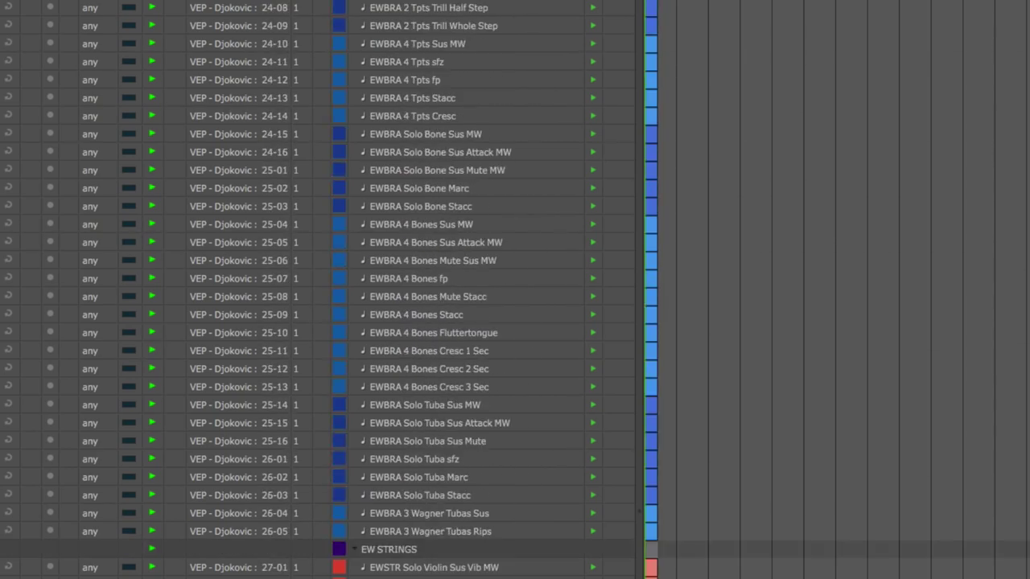
pyautogui.scroll(-20, 515, 290)
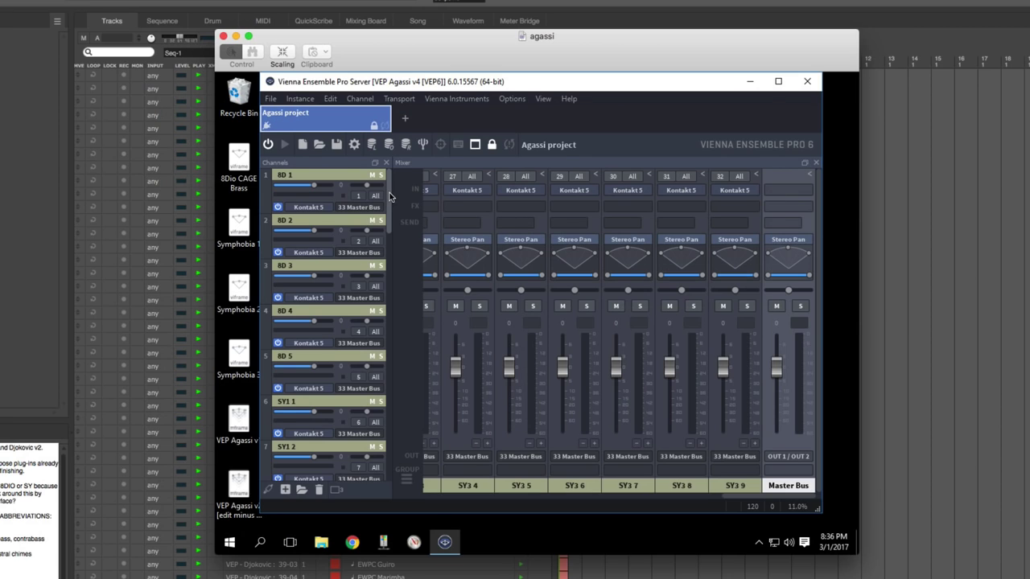
# - Open the Kontakt instrument on channel 27 in Vienna Ensemble Pro
pyautogui.moveTo(390, 192)
pyautogui.mouseDown()
pyautogui.moveTo(384, 449)
pyautogui.moveTo(388, 178)
pyautogui.mouseUp()
pyautogui.doubleClick(465, 194)
pyautogui.moveTo(819, 266); pyautogui.dragTo(825, 511)
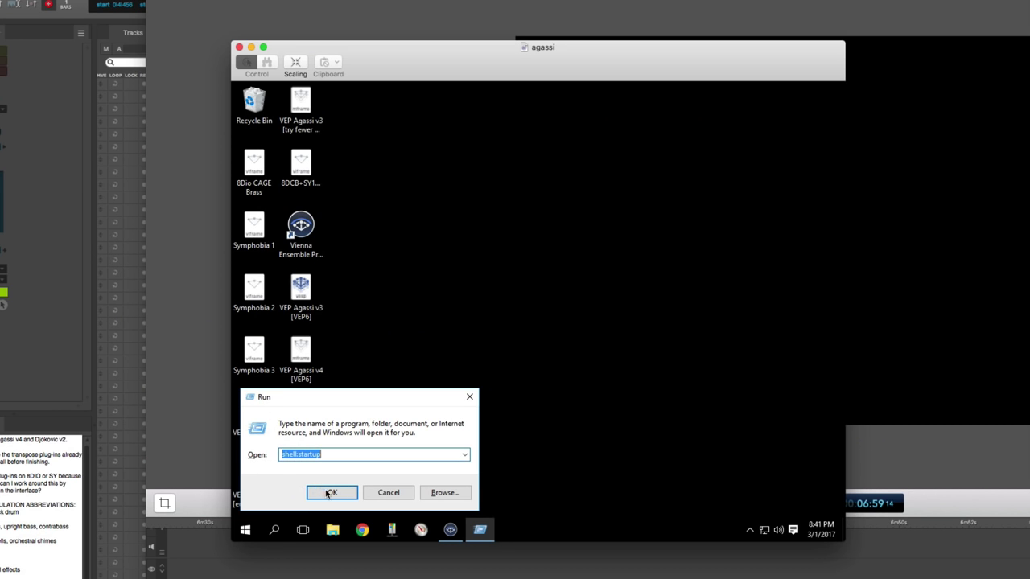
# - Open the remote slave's Windows Startup folder with shell:startup
pyautogui.click(330, 494)
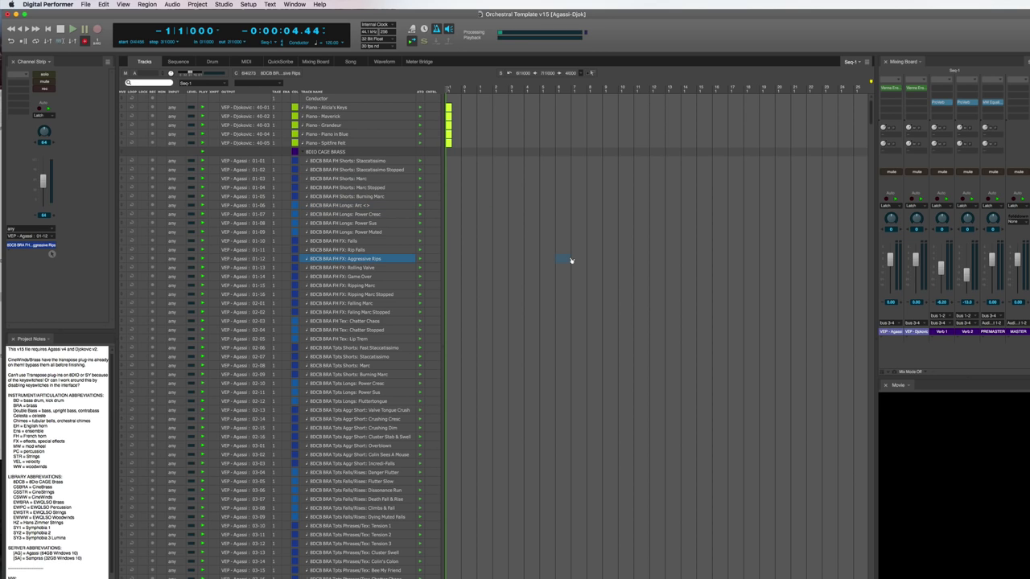
# - Select the Aggressive Rips brass track, undo back to Longs: Arc, then reselect Aggressive Rips
pyautogui.click(567, 259)
pyautogui.press('super+z')
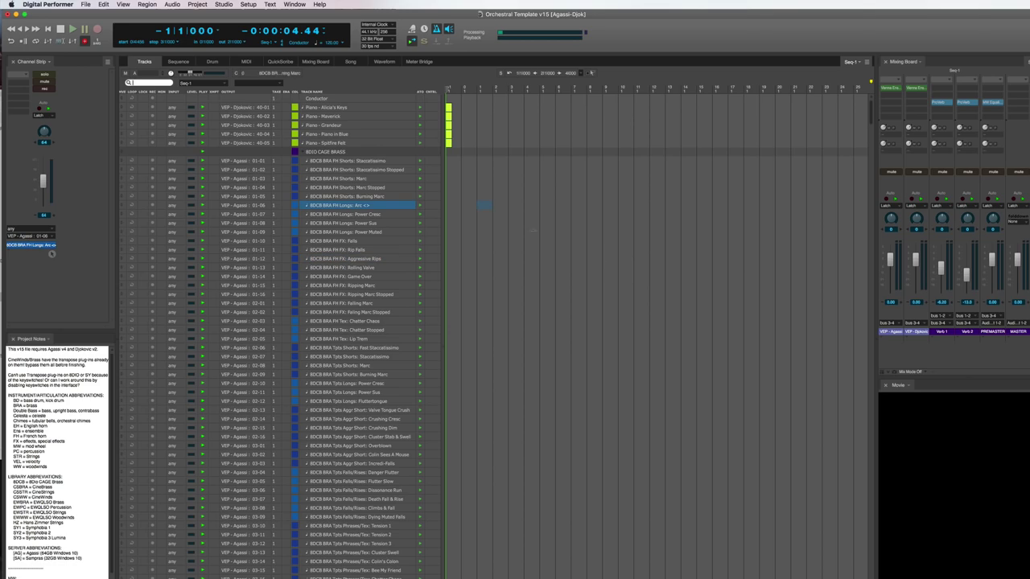
pyautogui.click(571, 260)
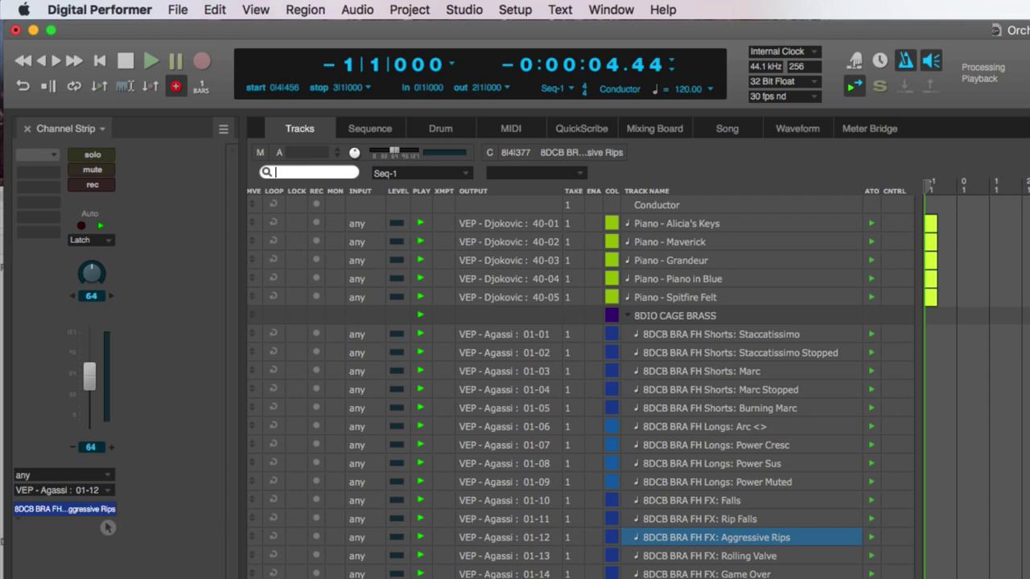
# - Filter tracks by 'oboe', arm the next oboe track for recording, then clear the filter
pyautogui.write('oboe')
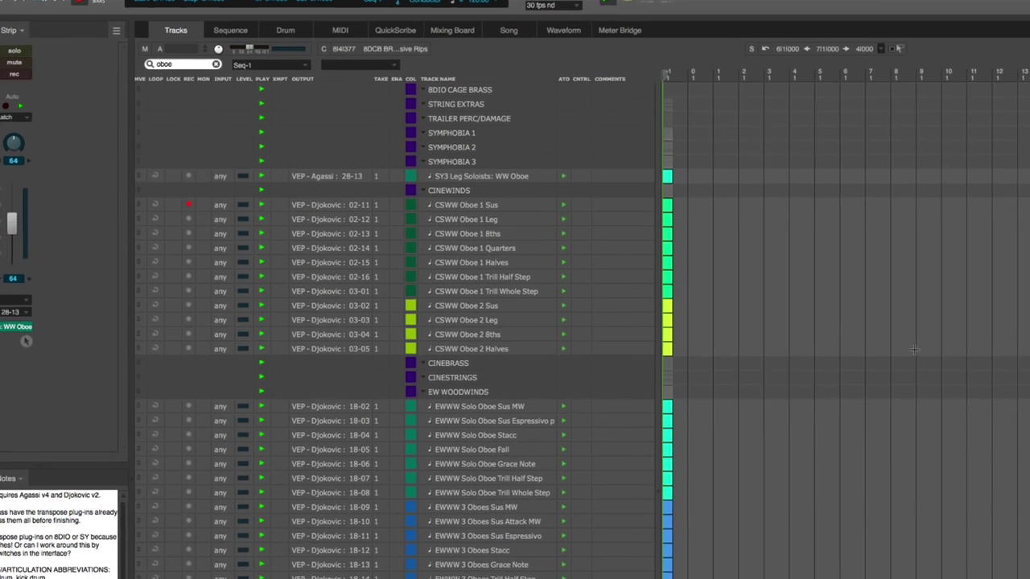
pyautogui.press('Down')
pyautogui.press('Down')
pyautogui.press('Down')
pyautogui.press('Down')
pyautogui.press('Down')
pyautogui.press('Down')
pyautogui.press('Down')
pyautogui.press('Down')
pyautogui.press('Down')
pyautogui.press('Down')
pyautogui.press('Down')
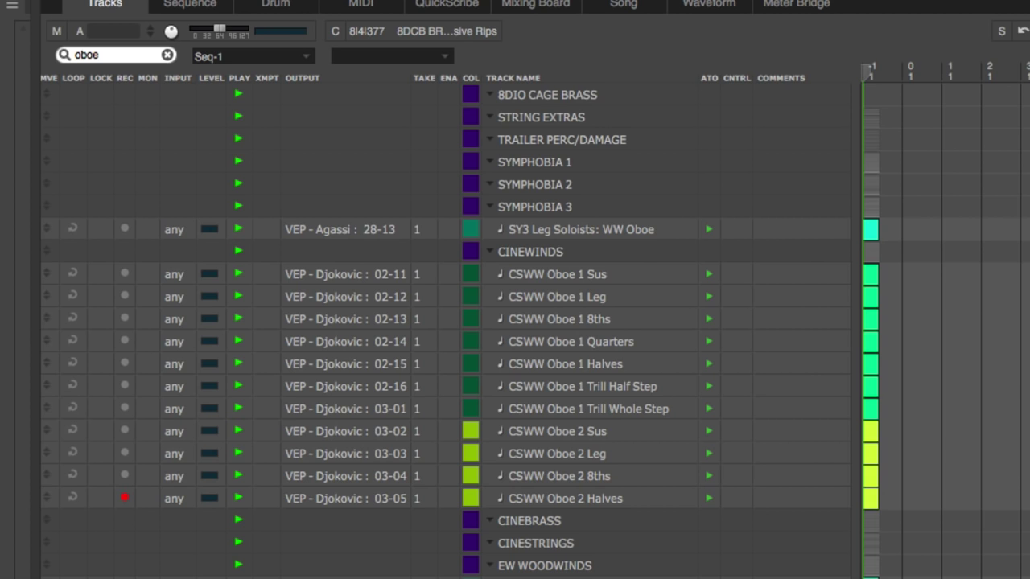
pyautogui.press('Escape')
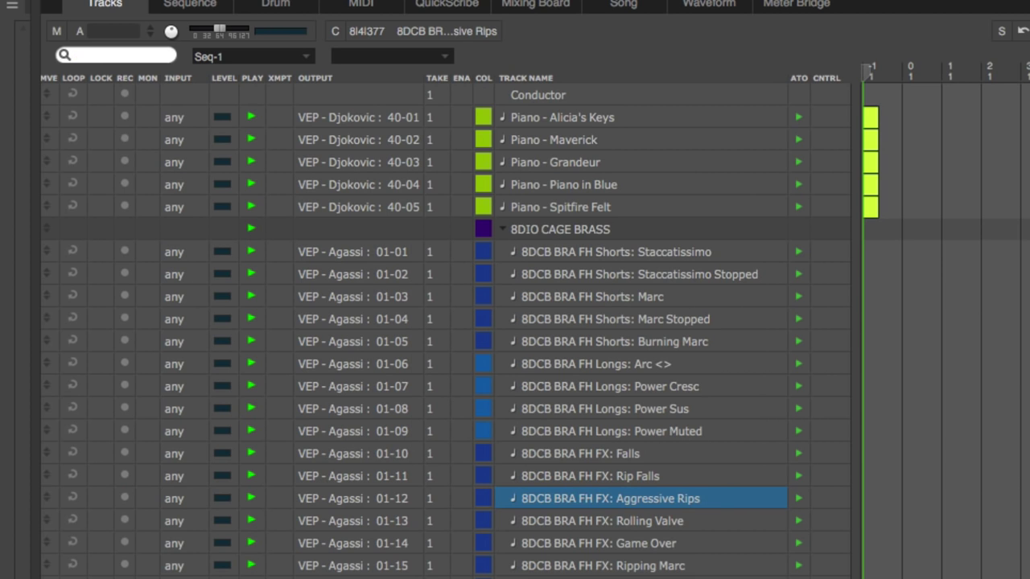
# - Search tracks for 'fluttert', clear it, then filter by 'sy1' and scroll the results
pyautogui.write('flu')
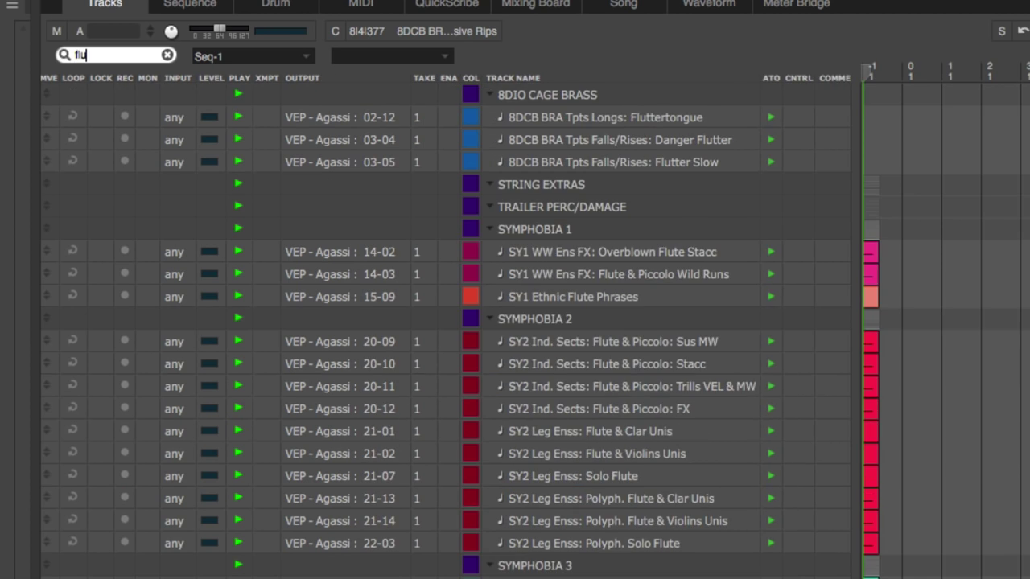
pyautogui.write('ttert')
pyautogui.press('Escape')
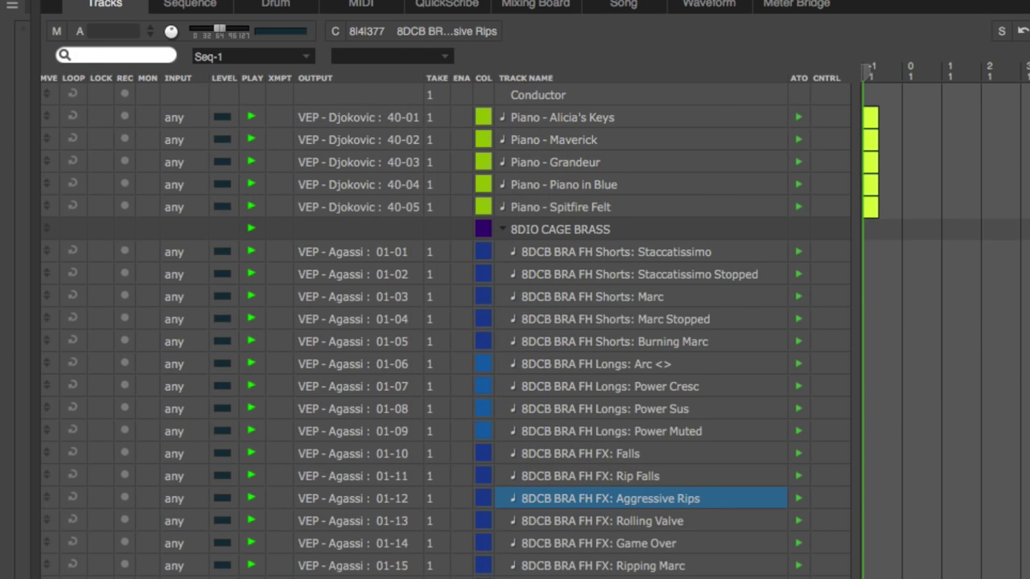
pyautogui.write('sy1')
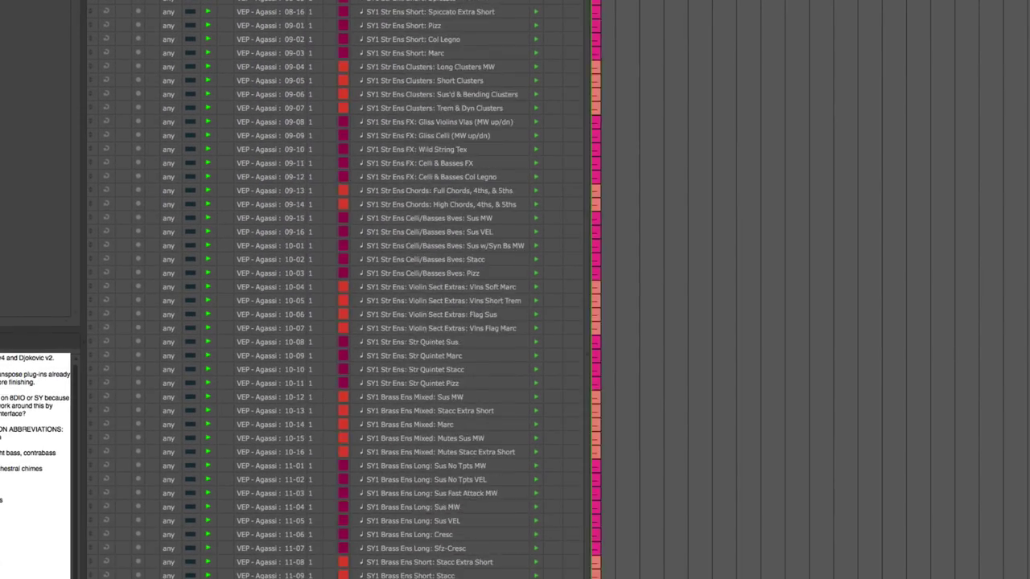
pyautogui.scroll(-15, 338, 289)
pyautogui.scroll(20, 885, 121)
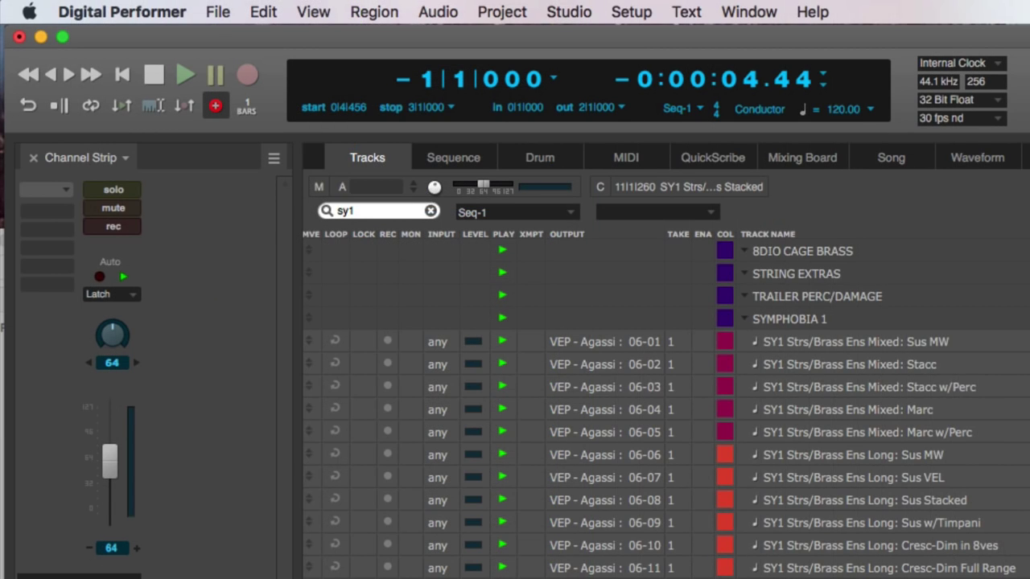
# - Clear the 'sy1' search filter so every track is listed
pyautogui.press('Escape')
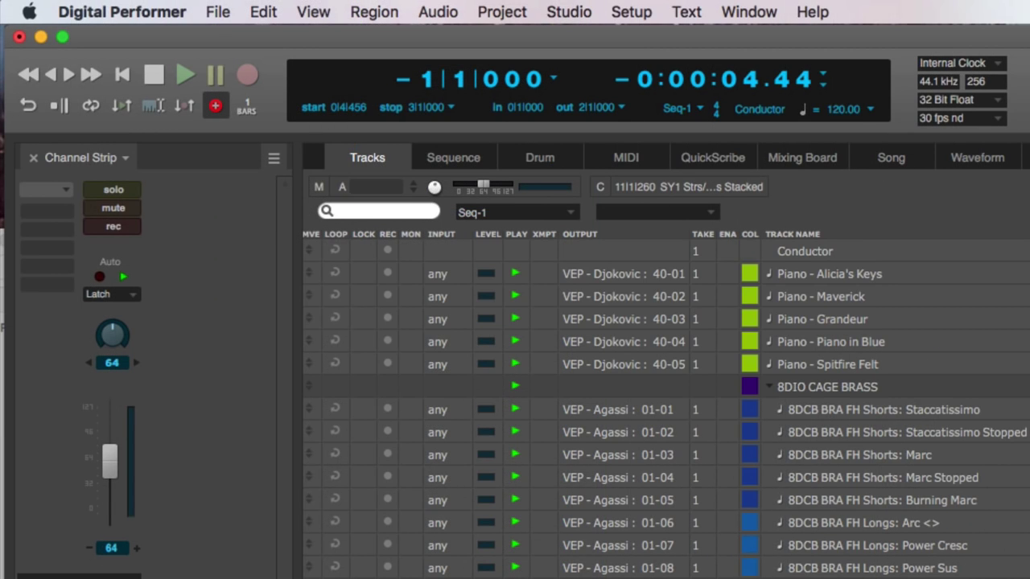